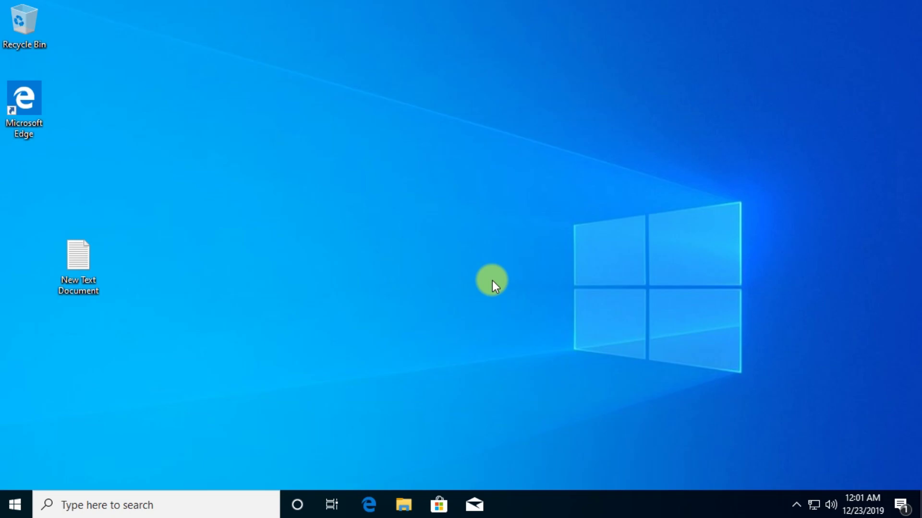
Search 'trou' to open Troubleshoot settings, then run the Windows Update troubleshooter.
click(80, 501)
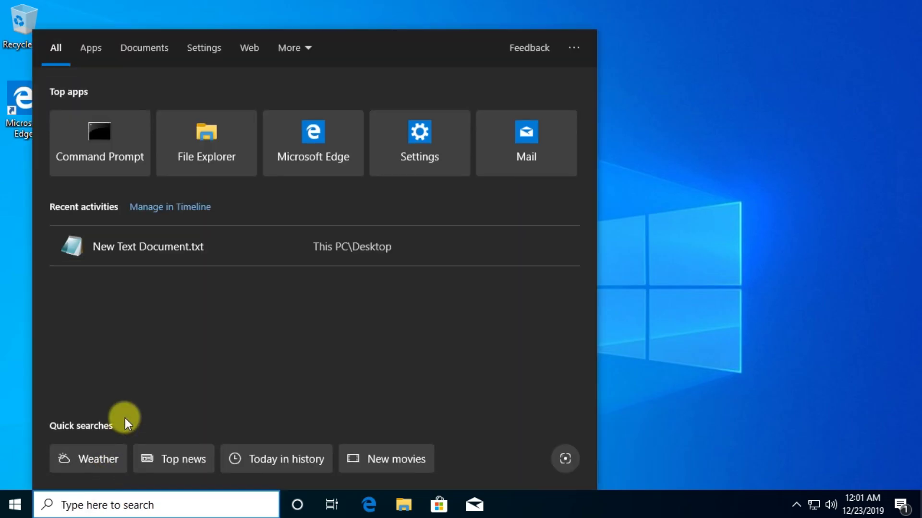
text(trou)
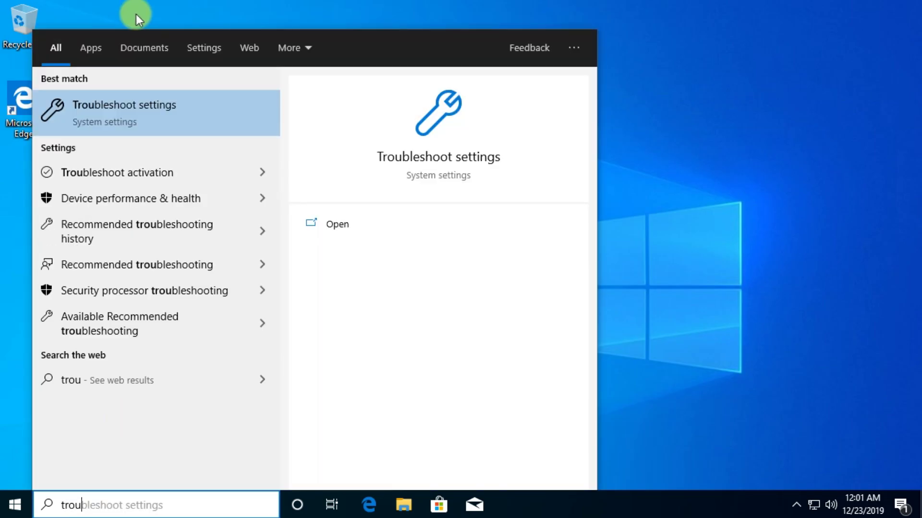
click(127, 110)
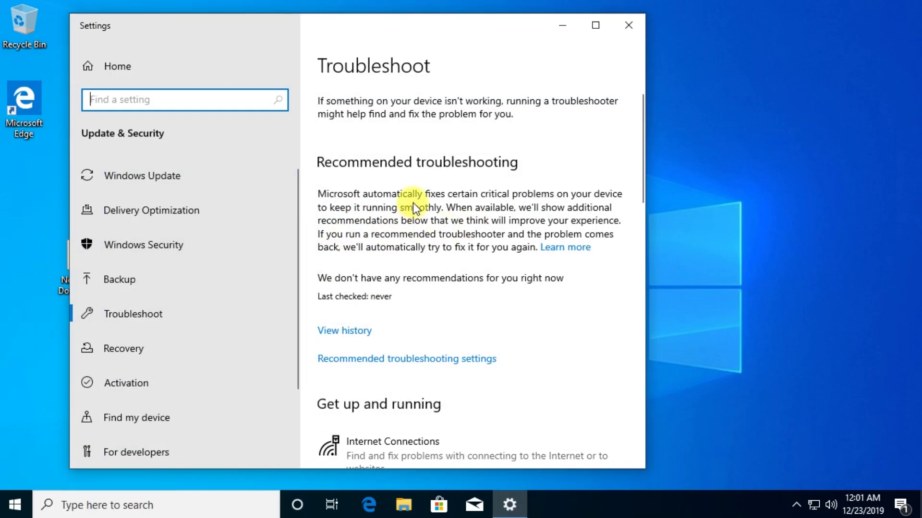
scroll(413, 203, down, 10)
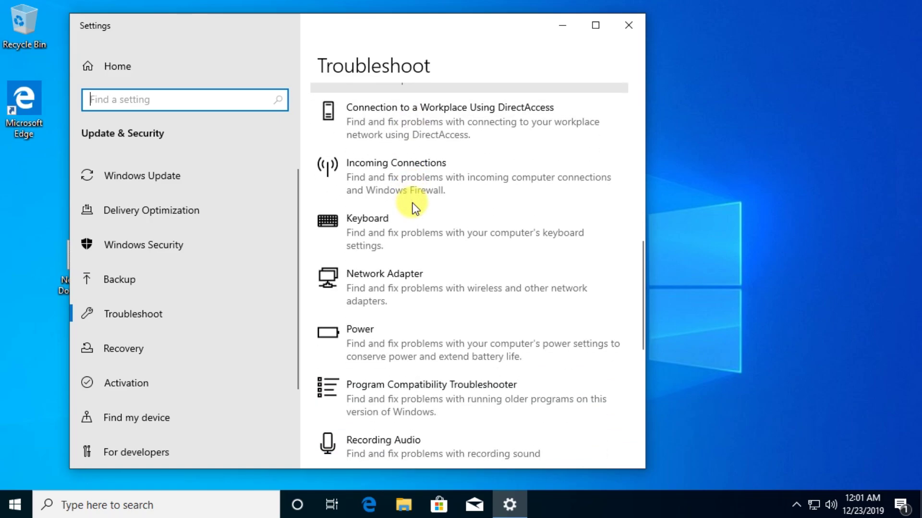
scroll(413, 205, up, 7)
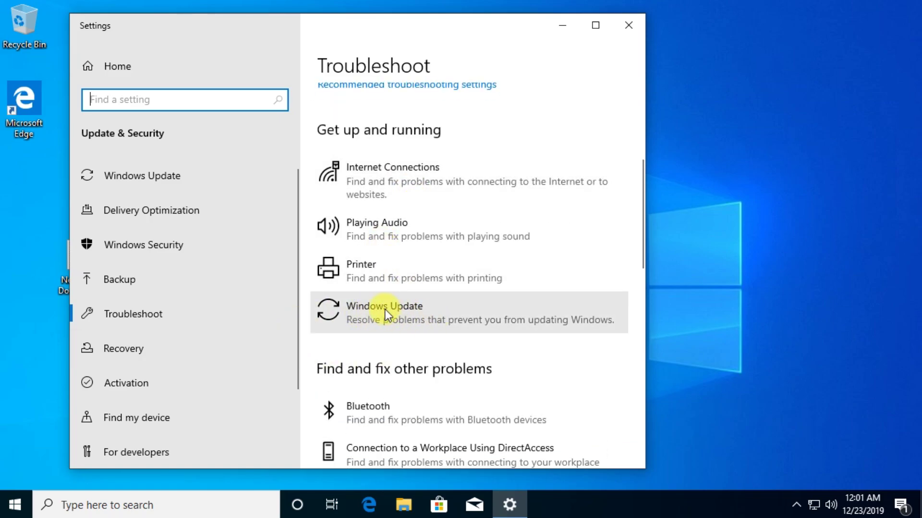
click(369, 312)
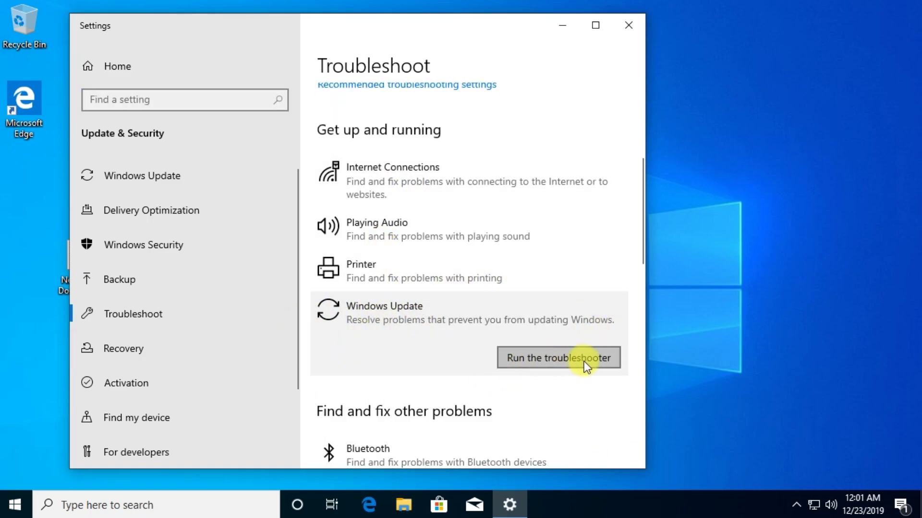
click(563, 359)
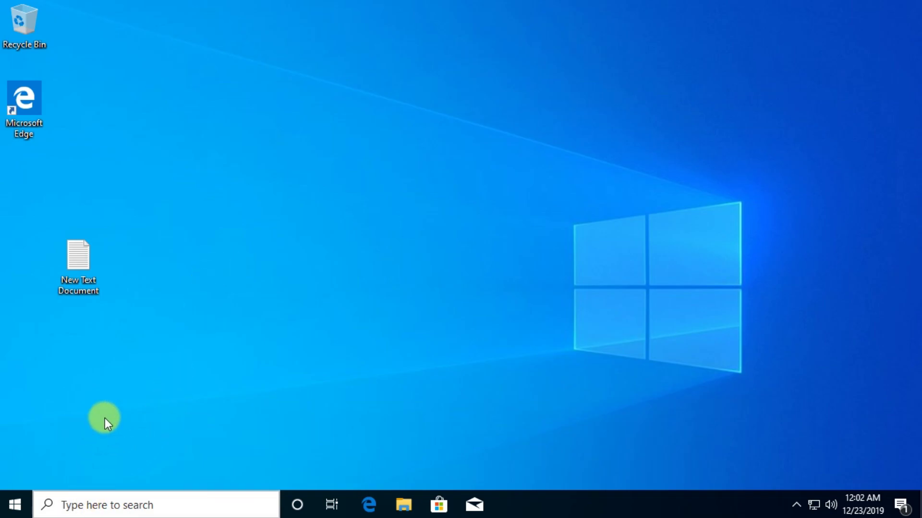
Bring up Windows search to look for System Configuration.
key(super)
Open System Configuration via 'mscon', hide Microsoft services, disable all others, and confirm with OK.
text(mscon)
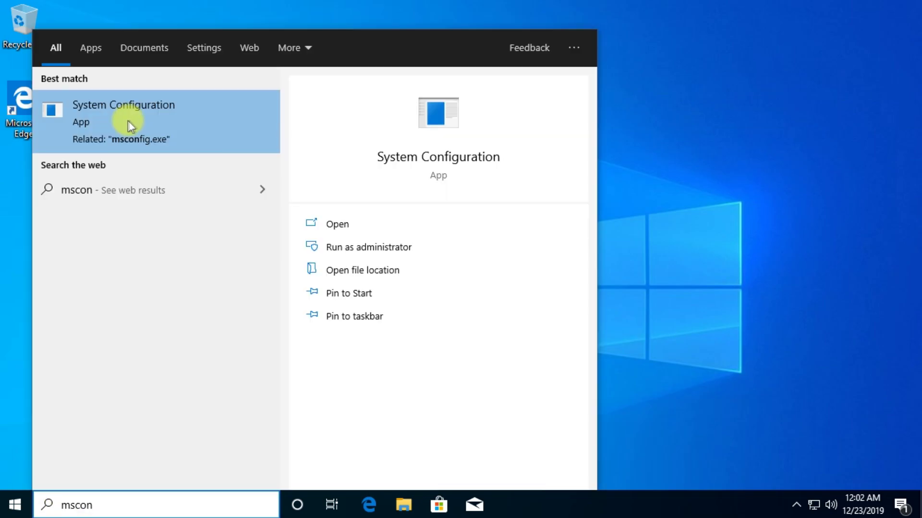
click(137, 116)
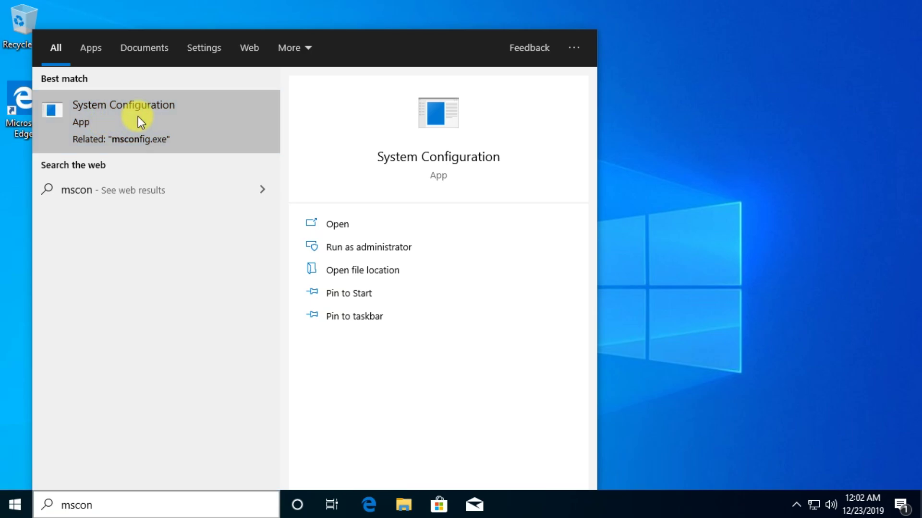
click(347, 139)
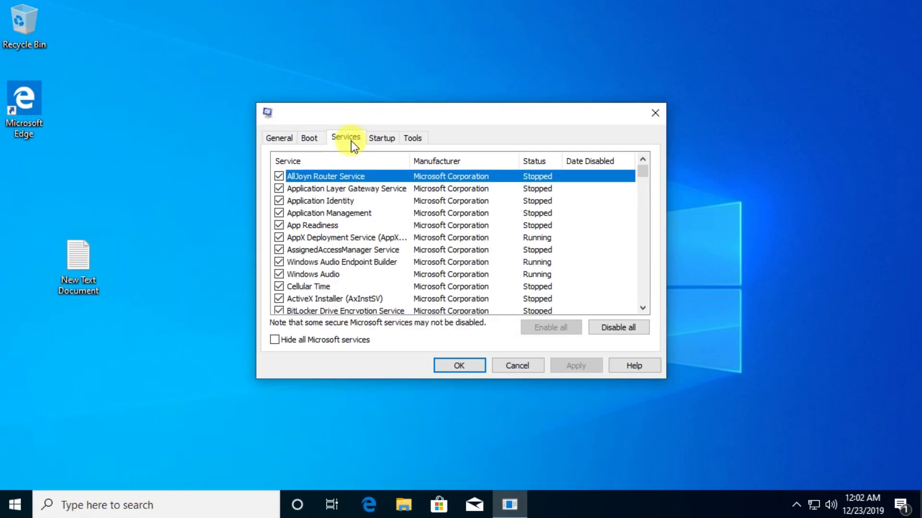
click(273, 340)
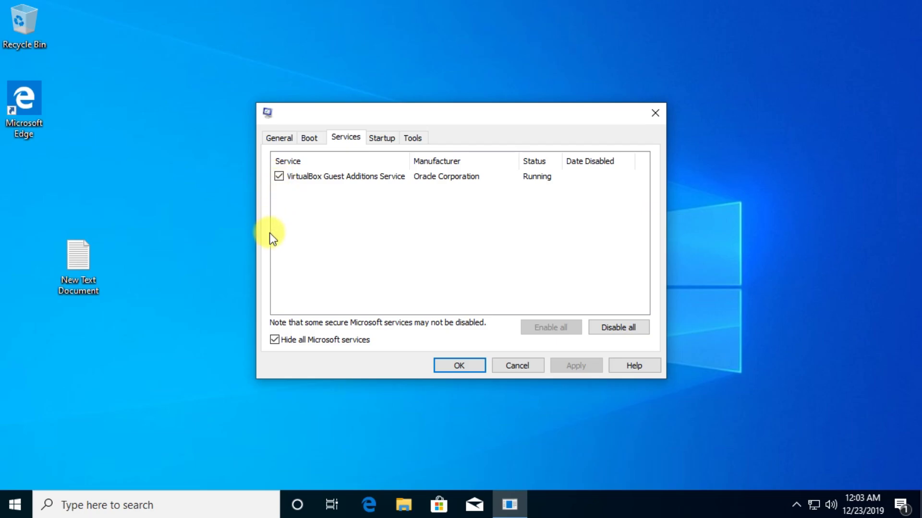
click(637, 329)
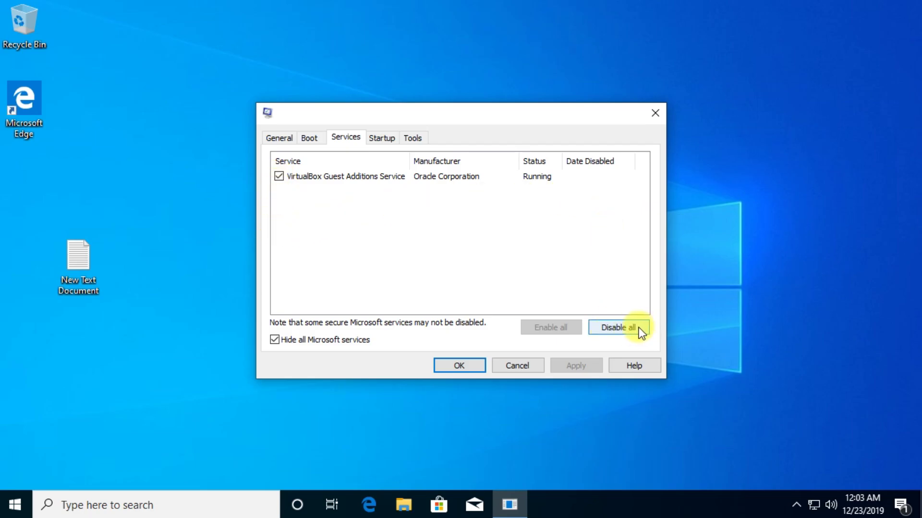
click(461, 366)
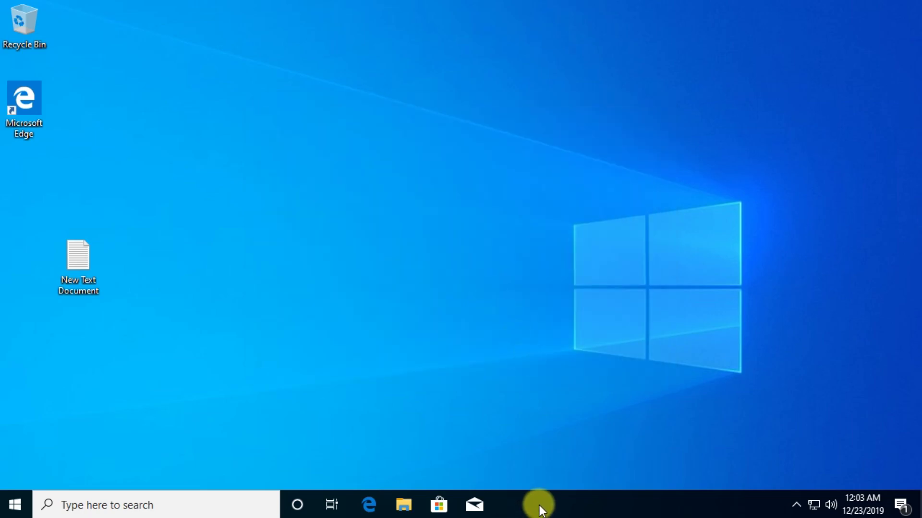
Open Task Manager from the taskbar and select Microsoft OneDrive in the Startup apps.
right_click(540, 509)
click(574, 440)
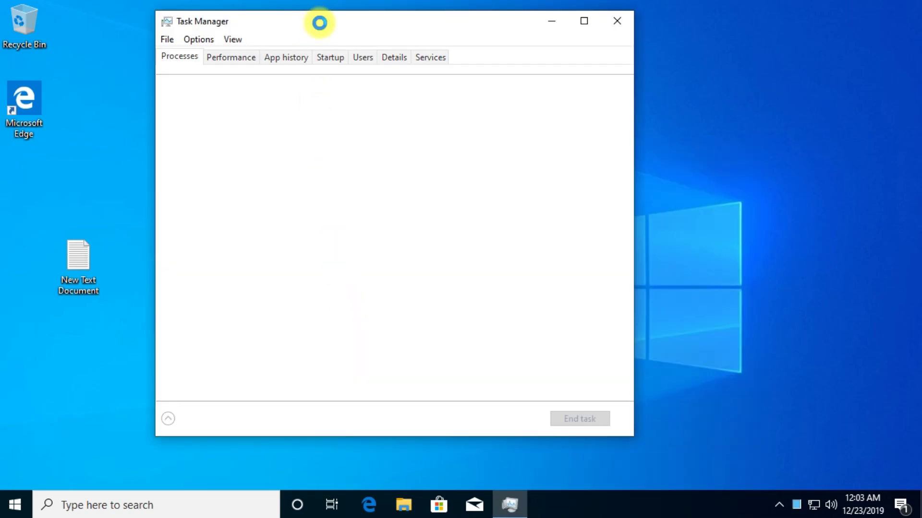
click(335, 60)
click(242, 136)
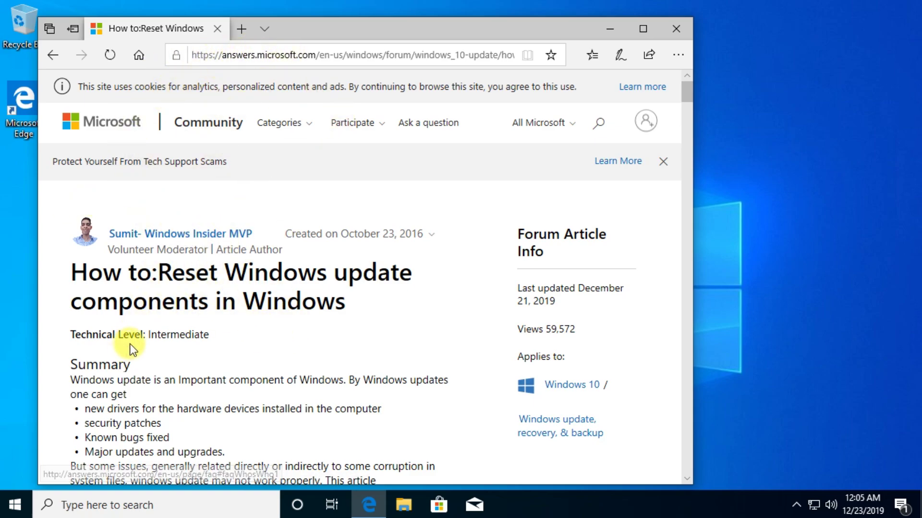
Download the Windows 10 reset script and save 'Wureset Windows 10.zip' to the Desktop.
scroll(127, 307, down, 5)
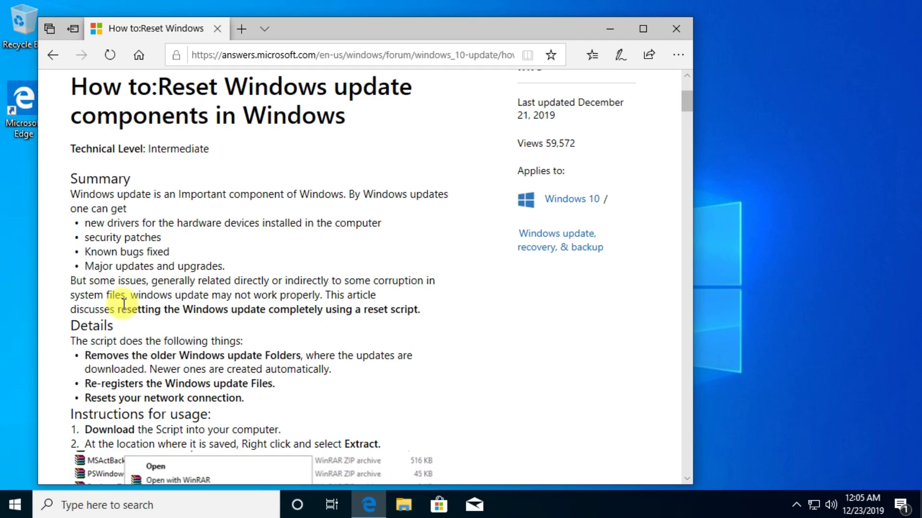
scroll(124, 303, down, 6)
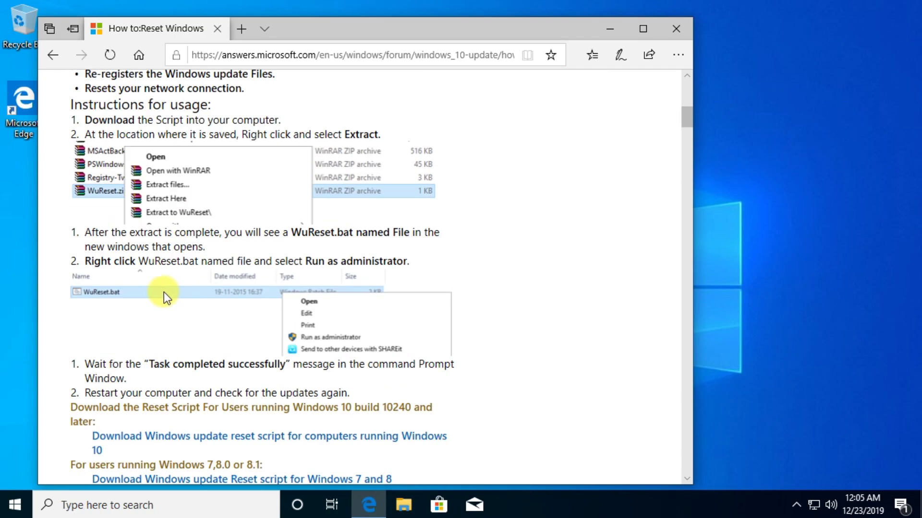
scroll(172, 274, down, 2)
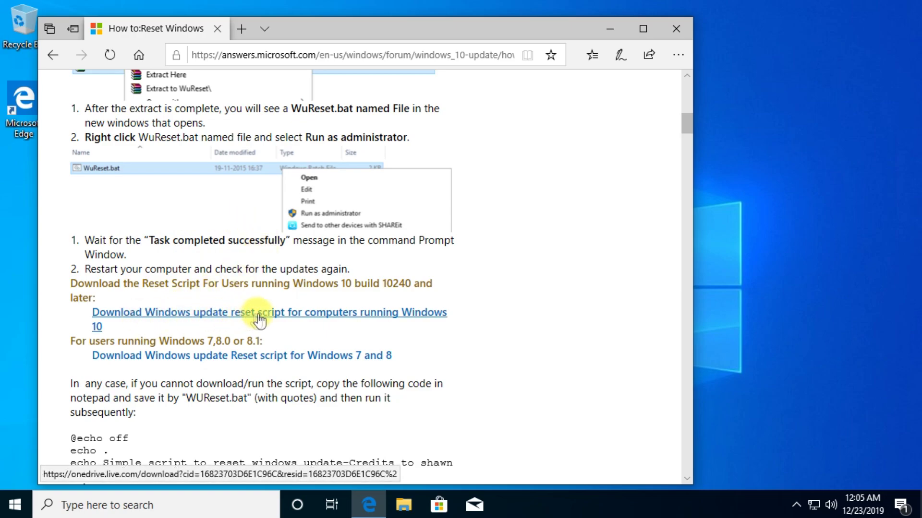
click(365, 316)
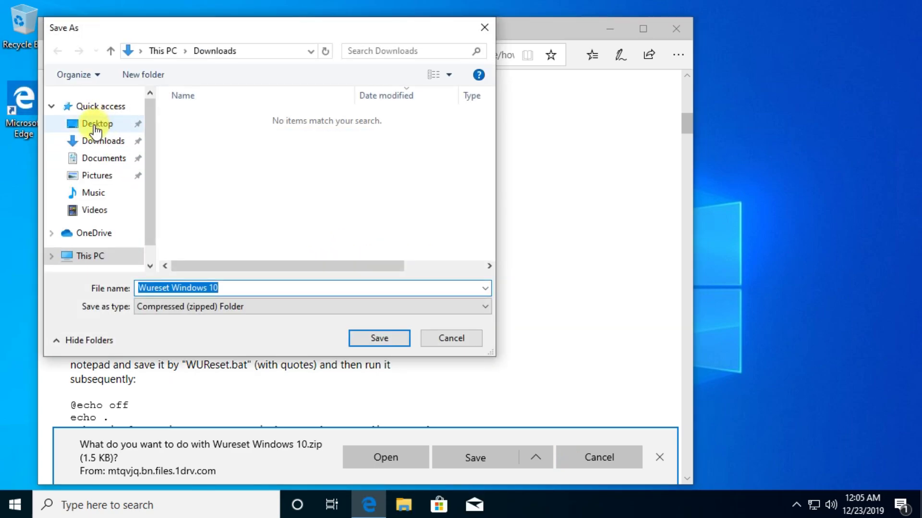
click(93, 124)
click(377, 342)
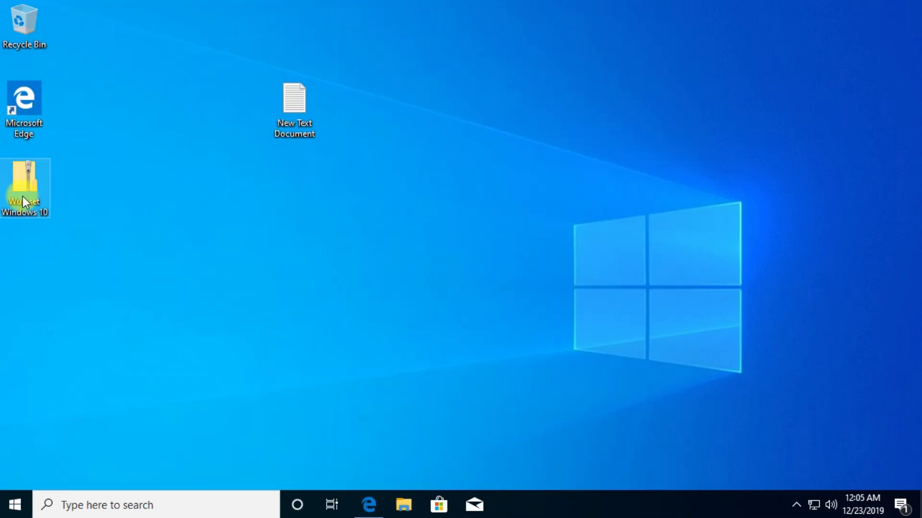
drag(23, 197, 109, 243)
drag(129, 200, 42, 315)
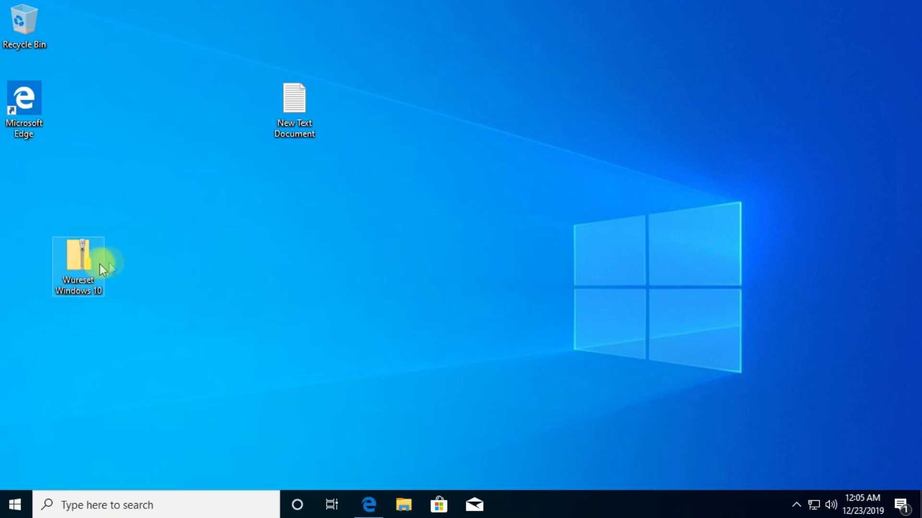
Extract all files from the Wureset Windows 10 zip into a Desktop folder.
right_click(77, 250)
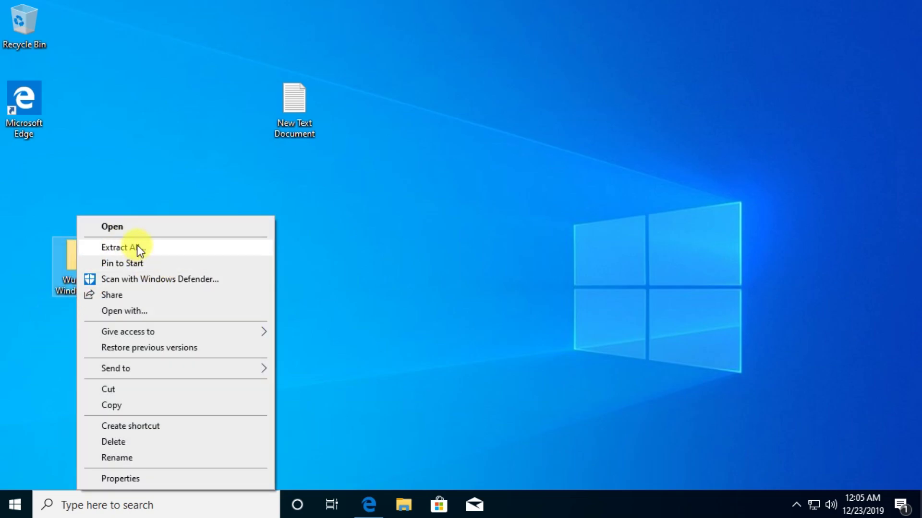
click(136, 247)
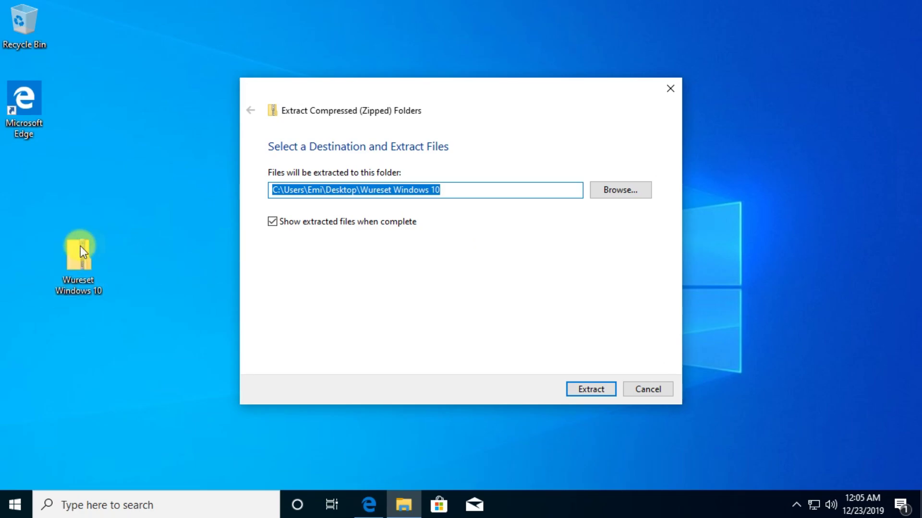
click(592, 390)
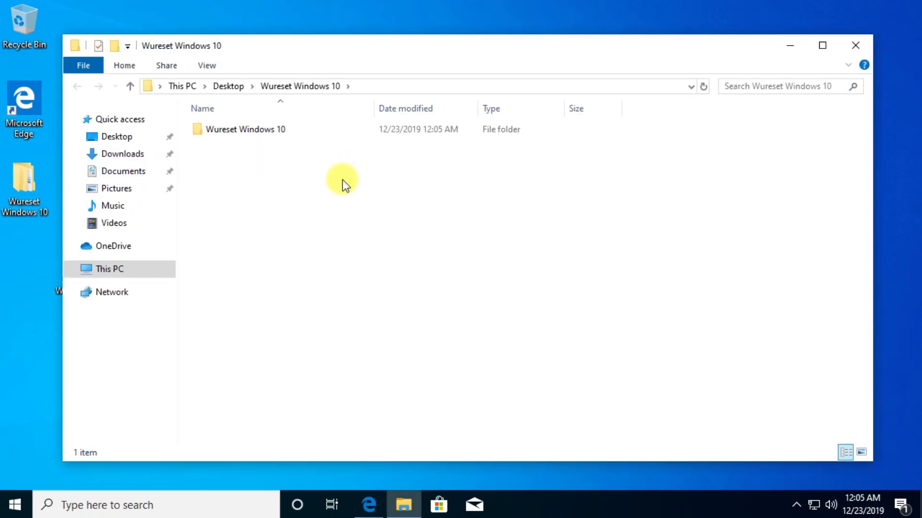
drag(284, 37, 339, 37)
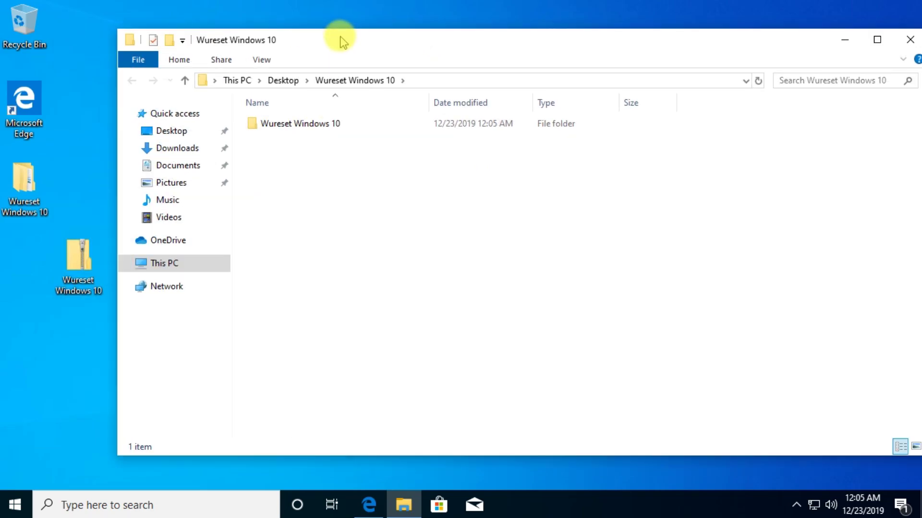
Open the inner Wureset Windows 10 folder and run WuReset as administrator.
double_click(304, 120)
click(294, 126)
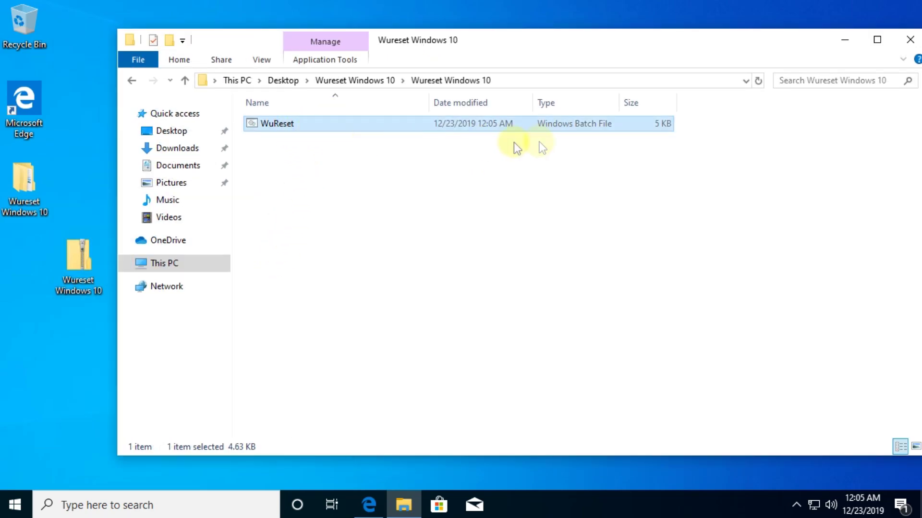
right_click(279, 123)
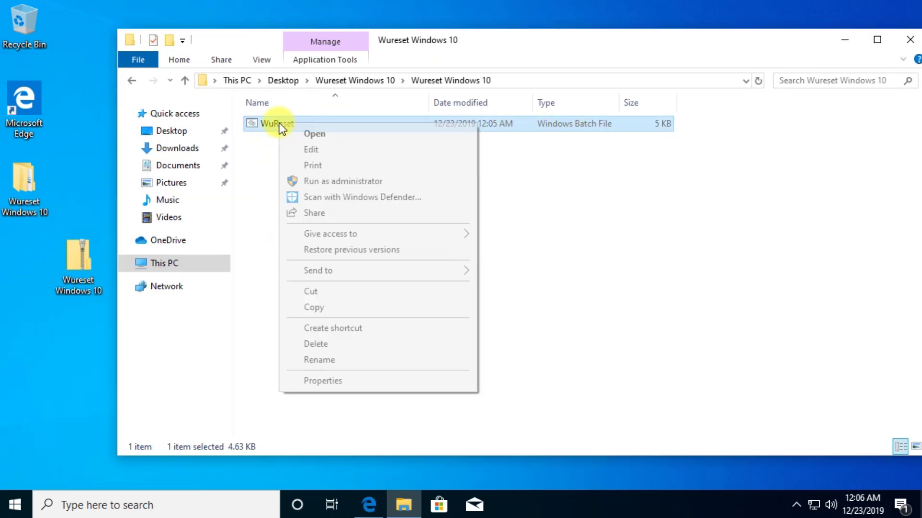
click(326, 179)
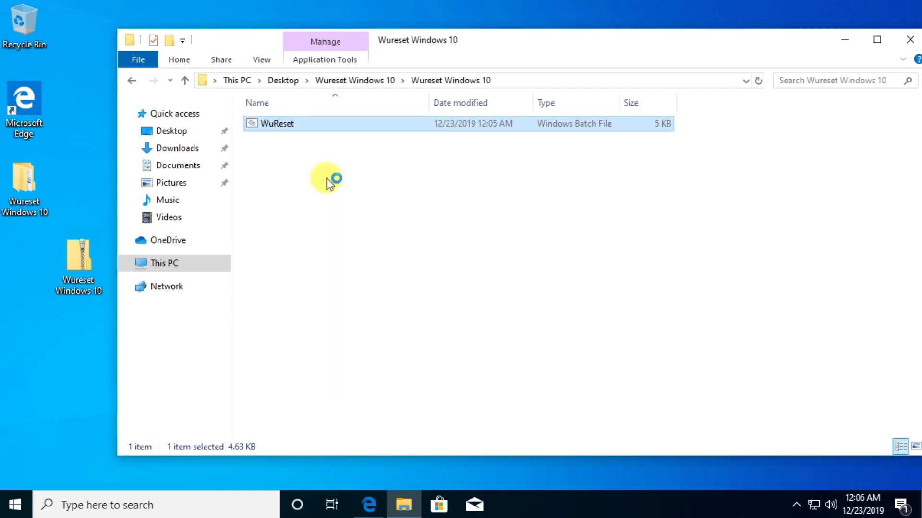
Allow Windows Command Processor to make changes and let WuReset continue past its pause.
click(377, 338)
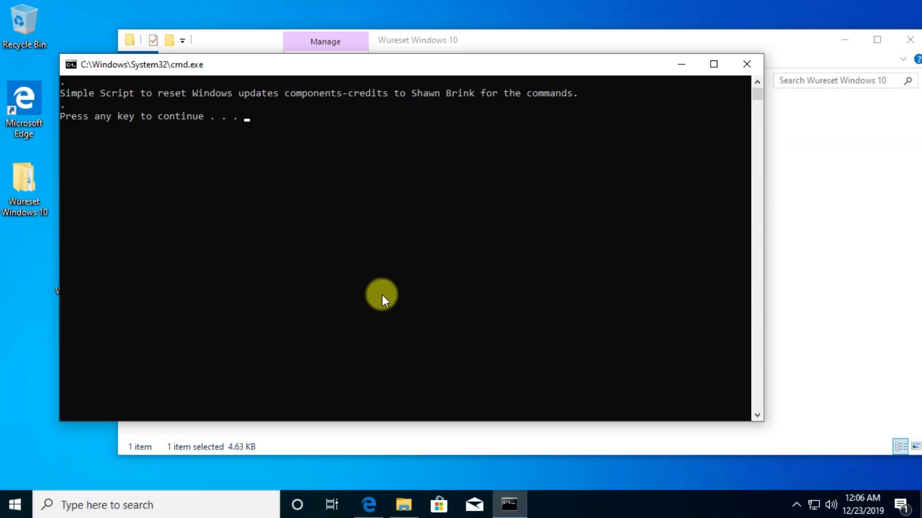
key(Return)
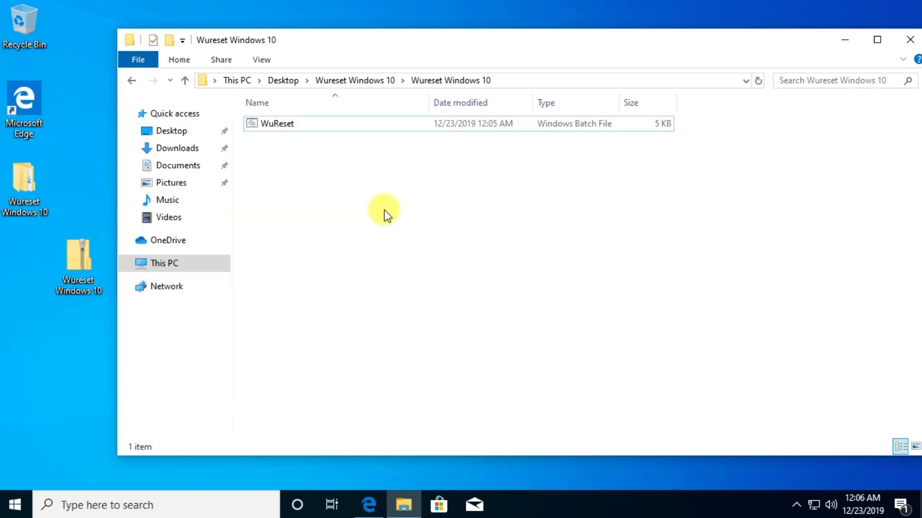
Show the desktop with Win+D, hiding the Wureset folder window.
key(super+d)
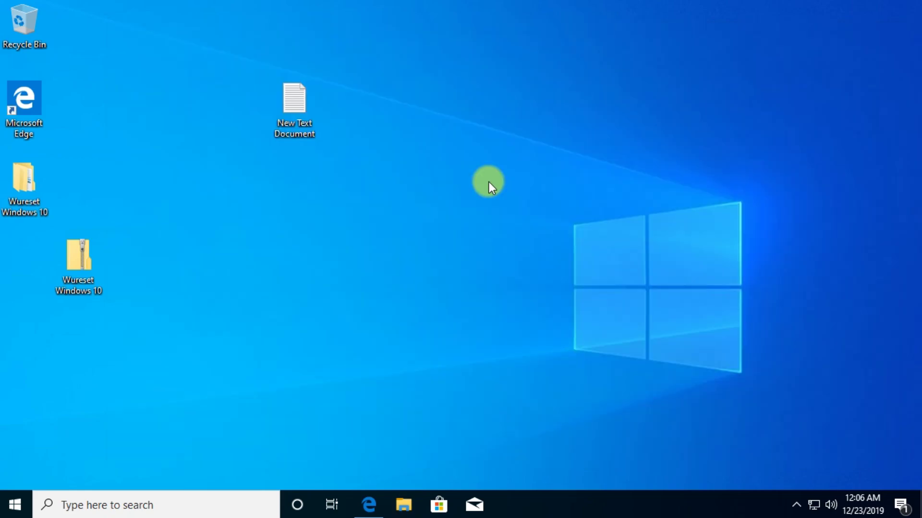